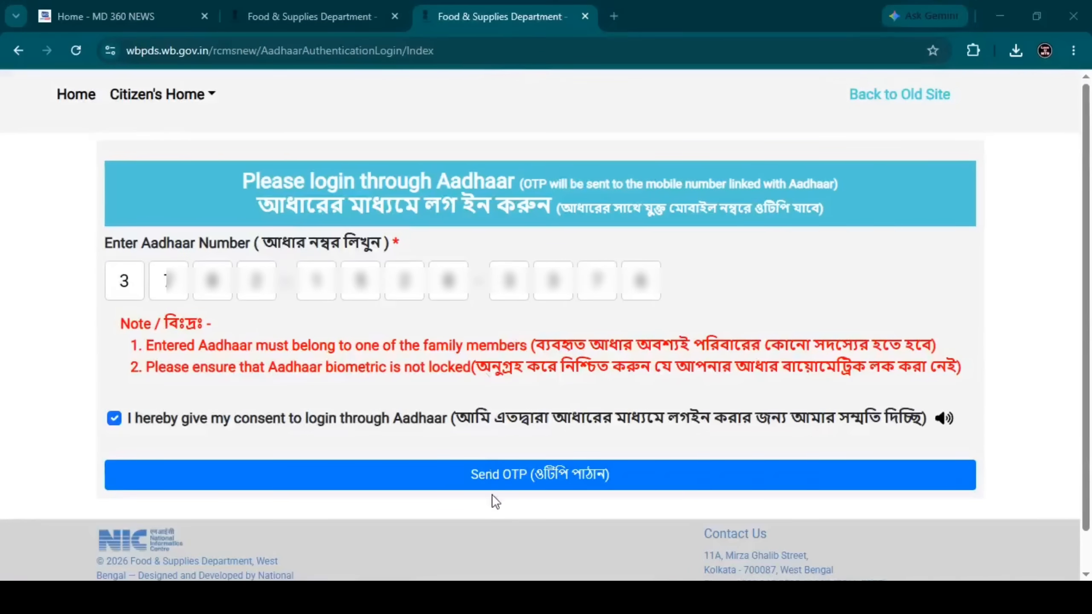
- Log in with the Aadhaar OTP, confirm the ration card as yours, and reach the dashboard
{"action": "left_click", "coordinate": [492, 474]}
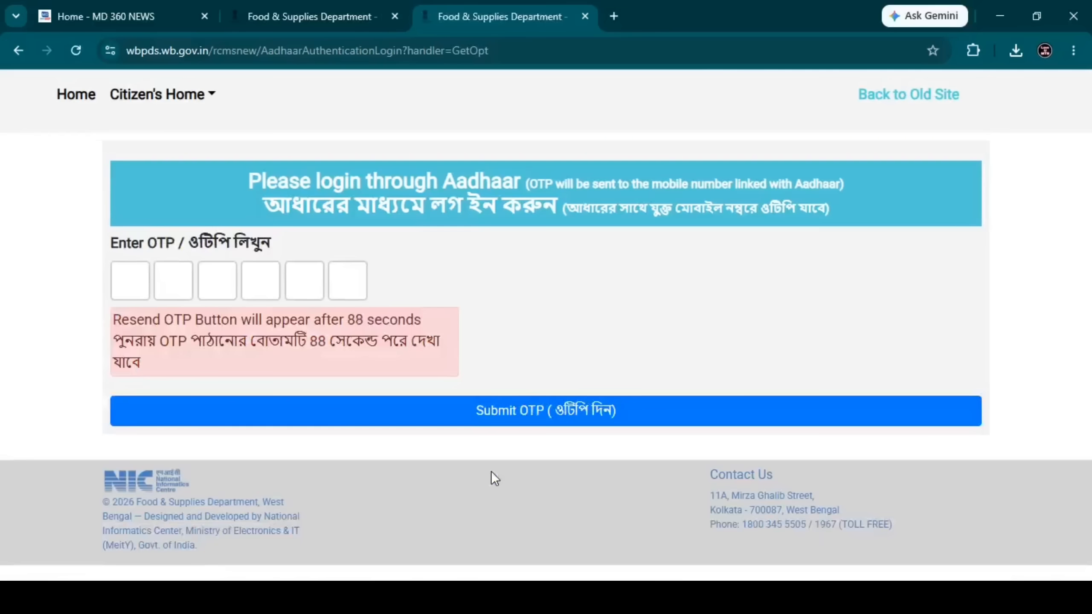
{"action": "left_click", "coordinate": [342, 419]}
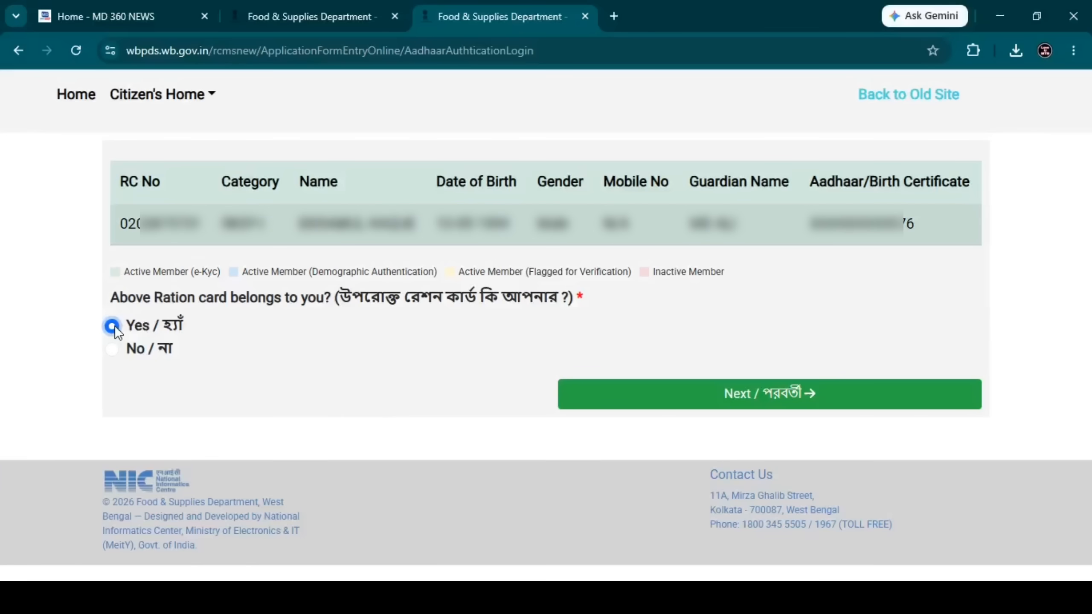
{"action": "left_click", "coordinate": [727, 395]}
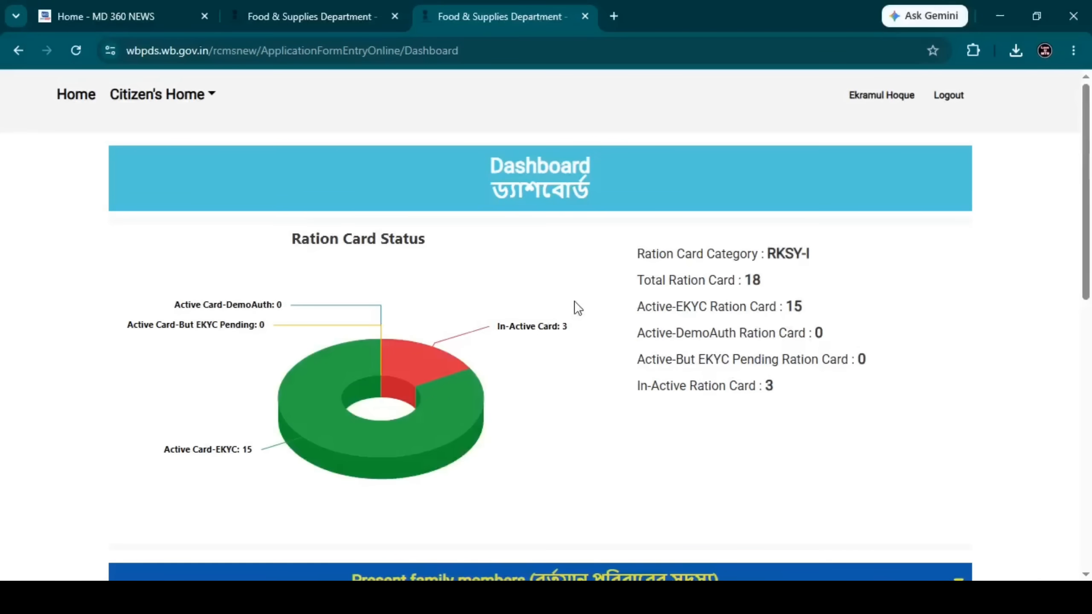
- Under Online Form Services, start the Form 4 application for adding a left-out family member
{"action": "scroll", "coordinate": [600, 289], "scroll_direction": "down", "scroll_amount": 10}
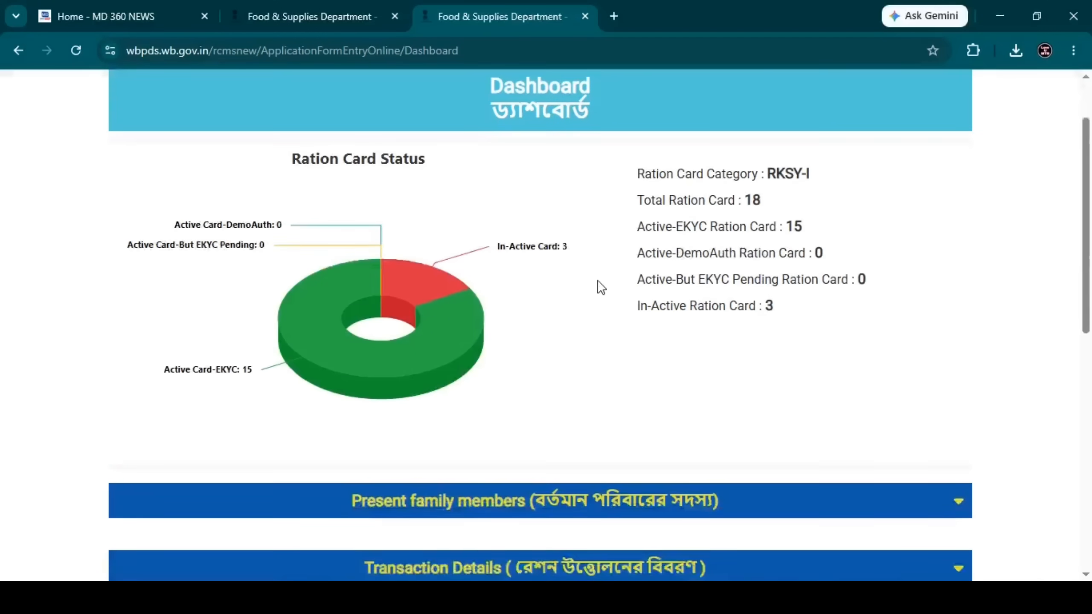
{"action": "scroll", "coordinate": [598, 286], "scroll_direction": "down", "scroll_amount": 3}
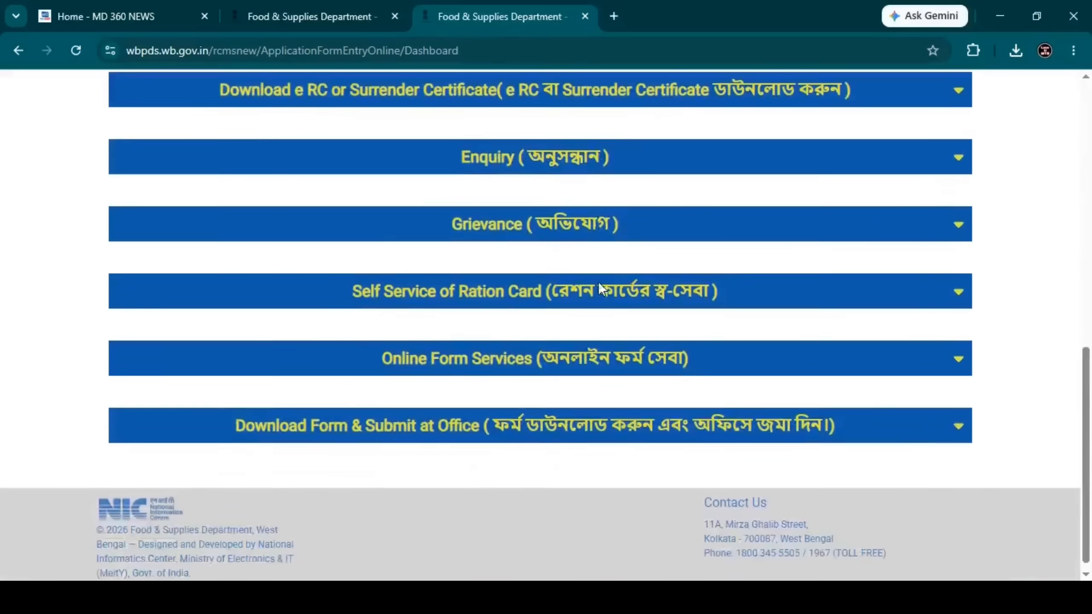
{"action": "left_click", "coordinate": [547, 349]}
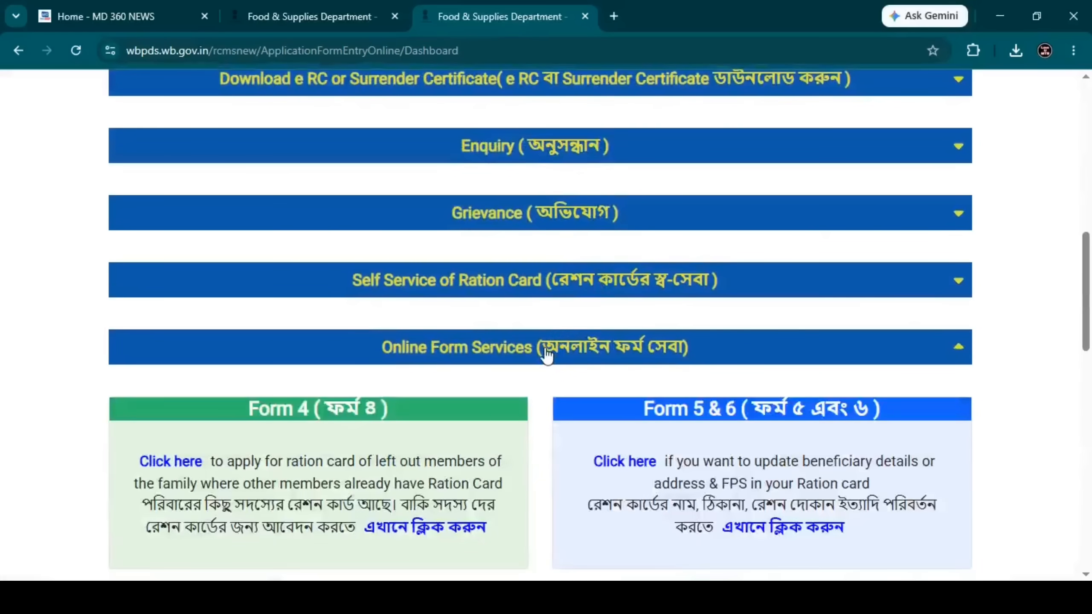
{"action": "scroll", "coordinate": [546, 354], "scroll_direction": "down", "scroll_amount": 3}
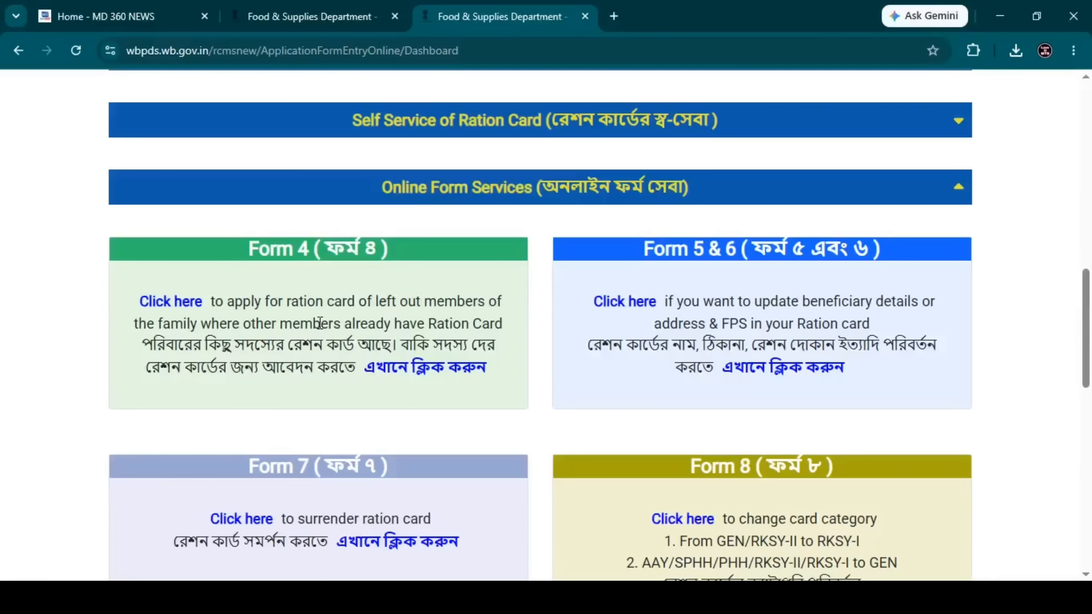
{"action": "left_click", "coordinate": [423, 370]}
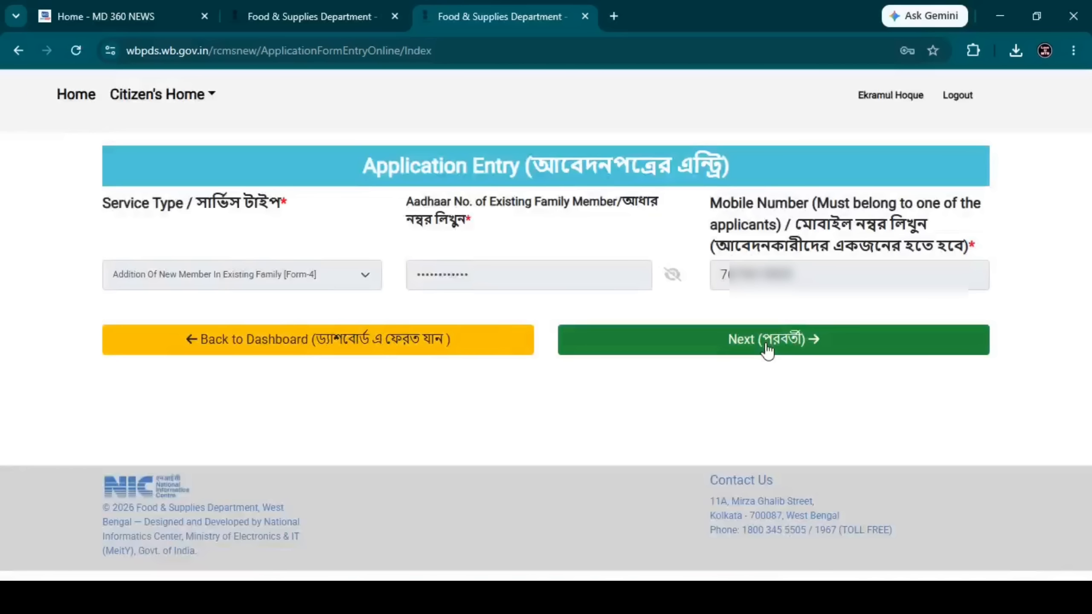
- Continue past Application Entry and the existing family member list to the new-beneficiary form
{"action": "left_click", "coordinate": [768, 349]}
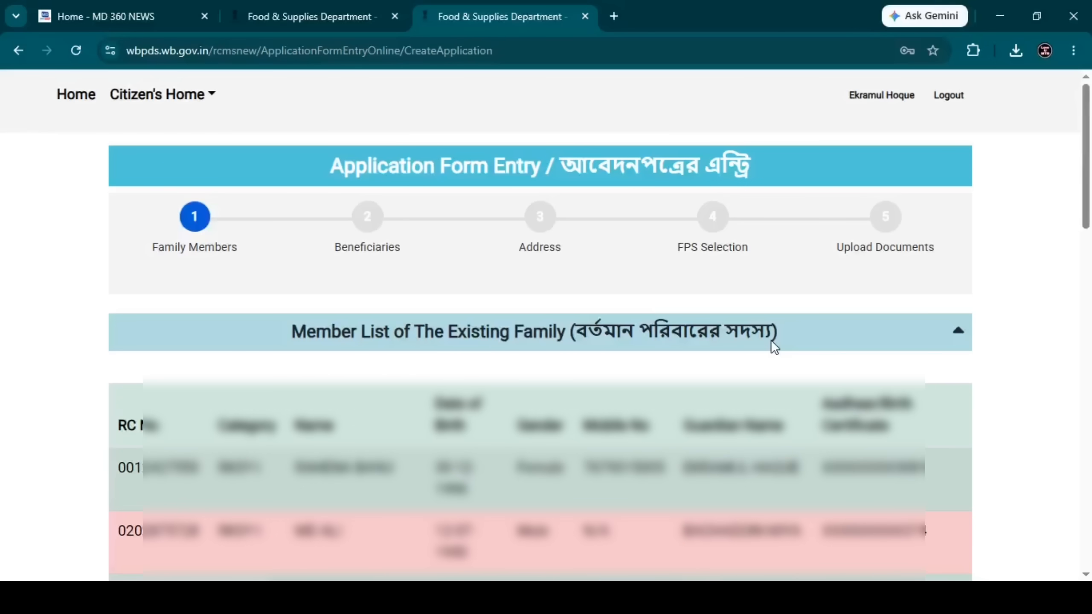
{"action": "scroll", "coordinate": [695, 303], "scroll_direction": "down", "scroll_amount": 2}
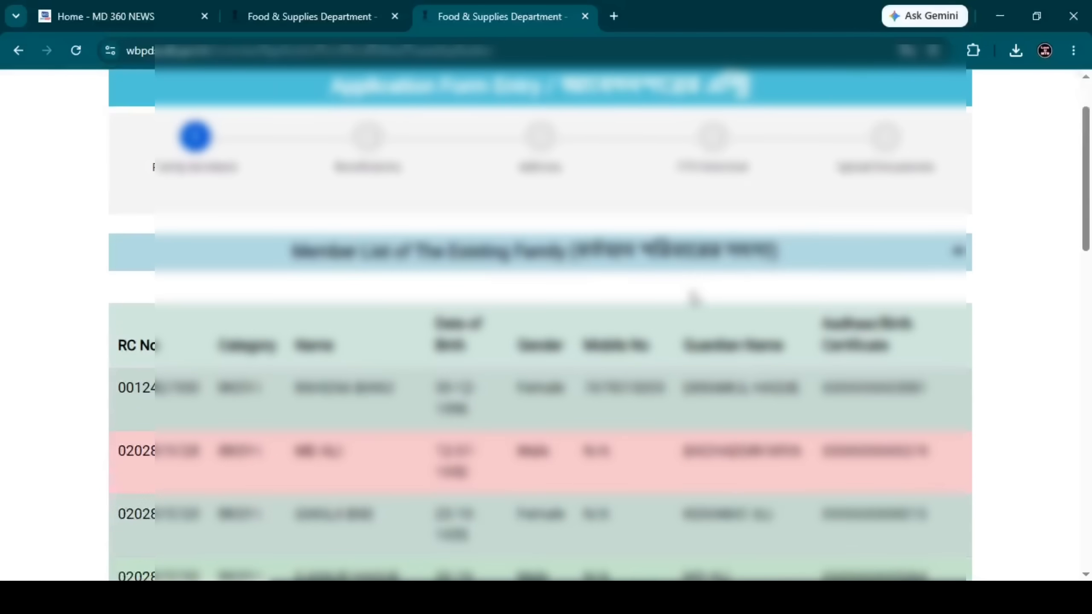
{"action": "scroll", "coordinate": [591, 301], "scroll_direction": "down", "scroll_amount": 2}
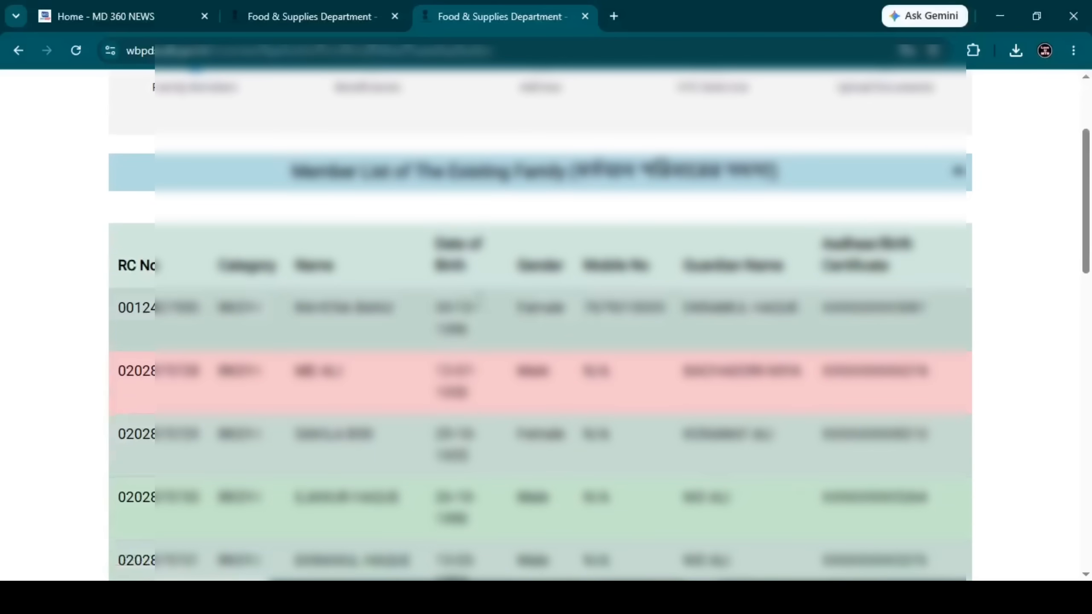
{"action": "scroll", "coordinate": [462, 301], "scroll_direction": "down", "scroll_amount": 9}
{"action": "scroll", "coordinate": [461, 303], "scroll_direction": "down", "scroll_amount": 15}
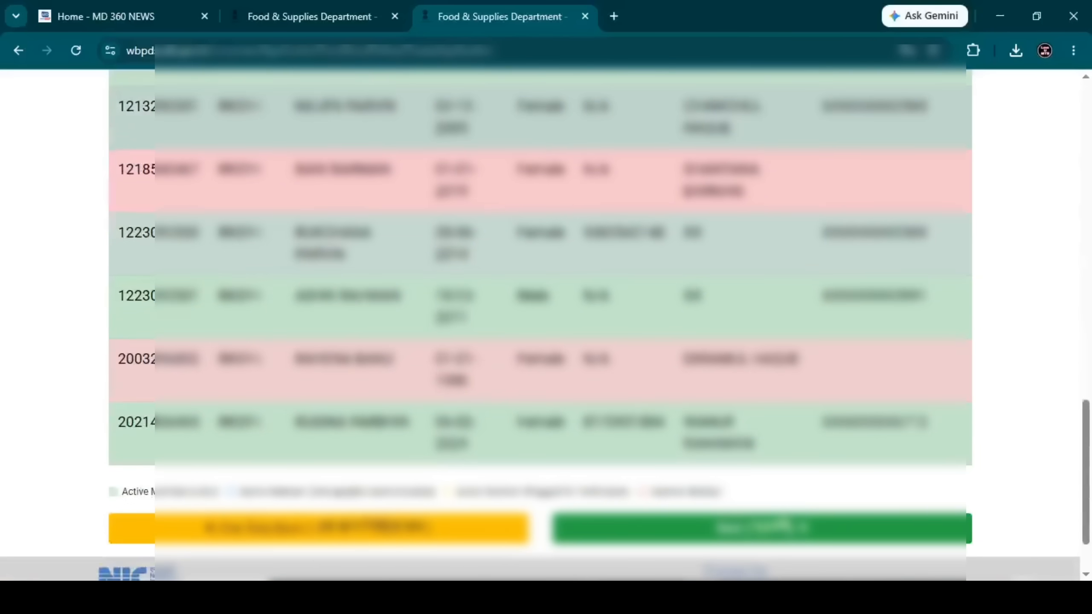
{"action": "scroll", "coordinate": [540, 301], "scroll_direction": "down", "scroll_amount": 2}
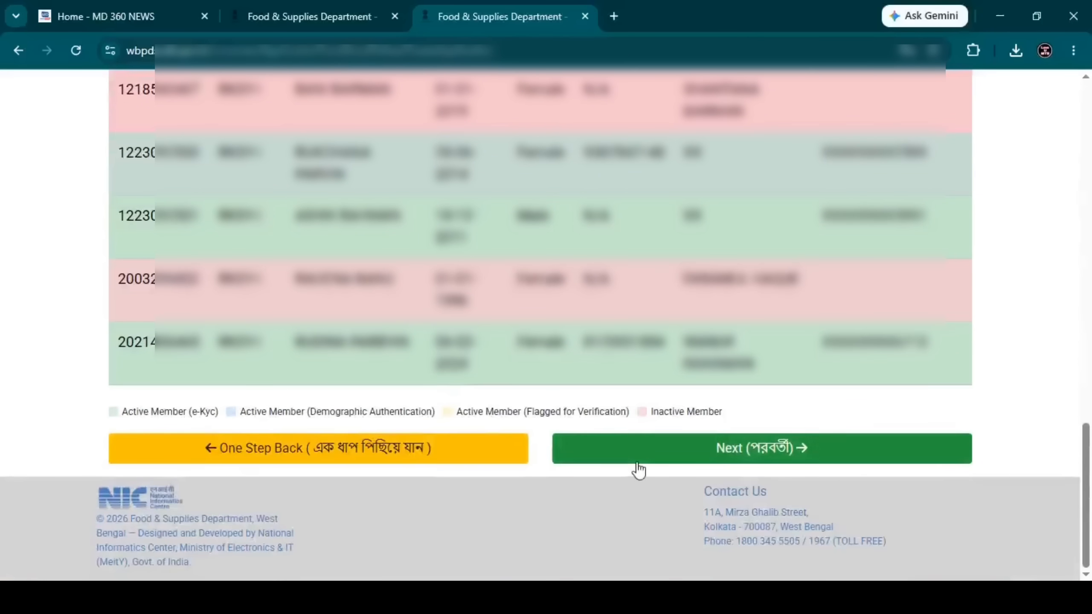
{"action": "left_click", "coordinate": [638, 462]}
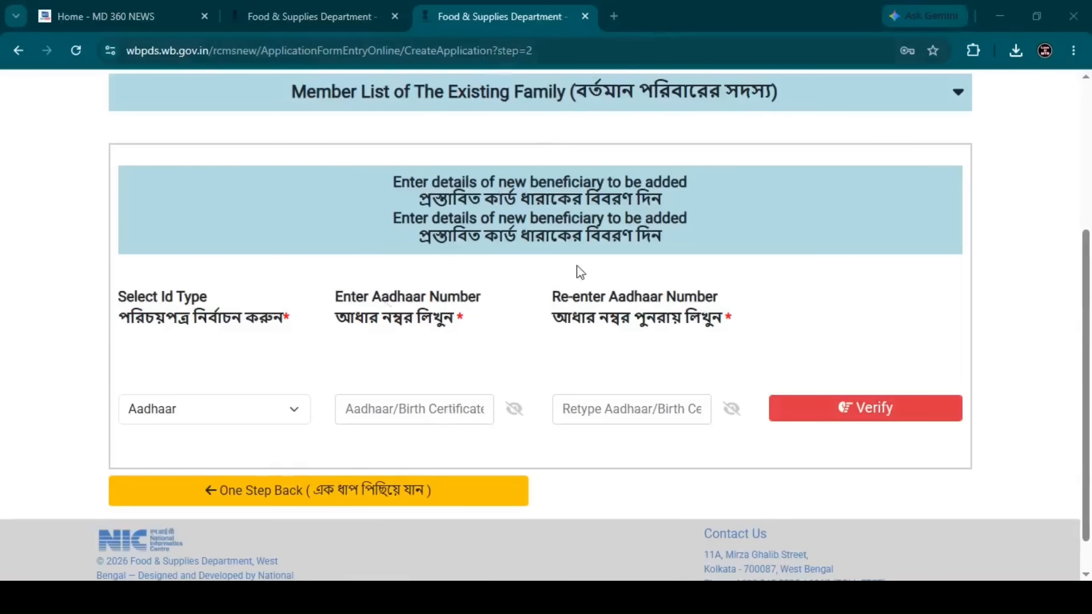
- Keep Aadhaar as the new member's ID type and verify their Aadhaar with the received OTP
{"action": "left_click", "coordinate": [169, 415]}
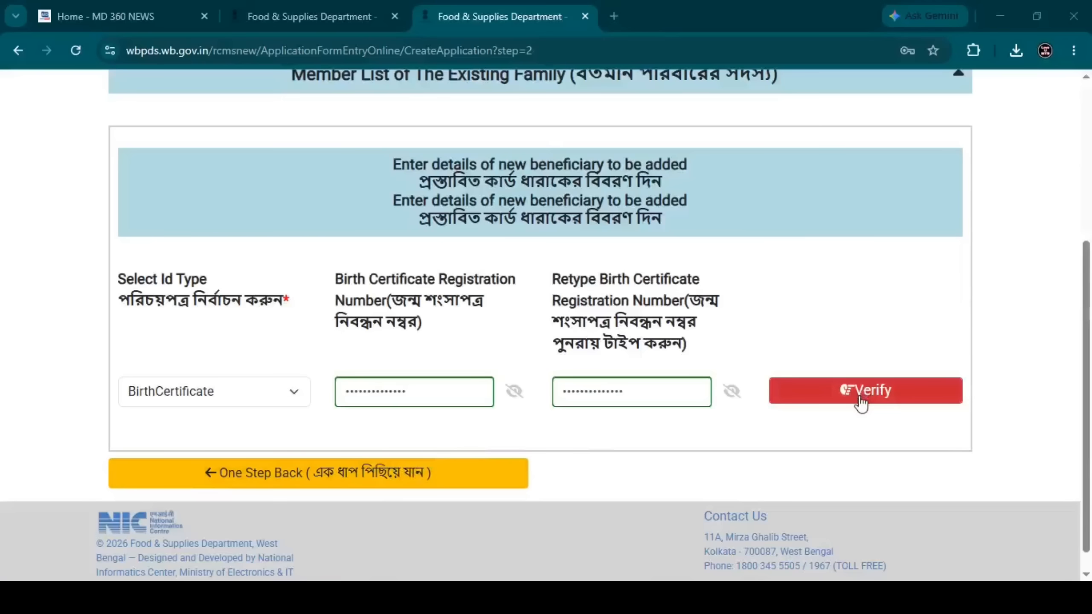
{"action": "left_click", "coordinate": [858, 396]}
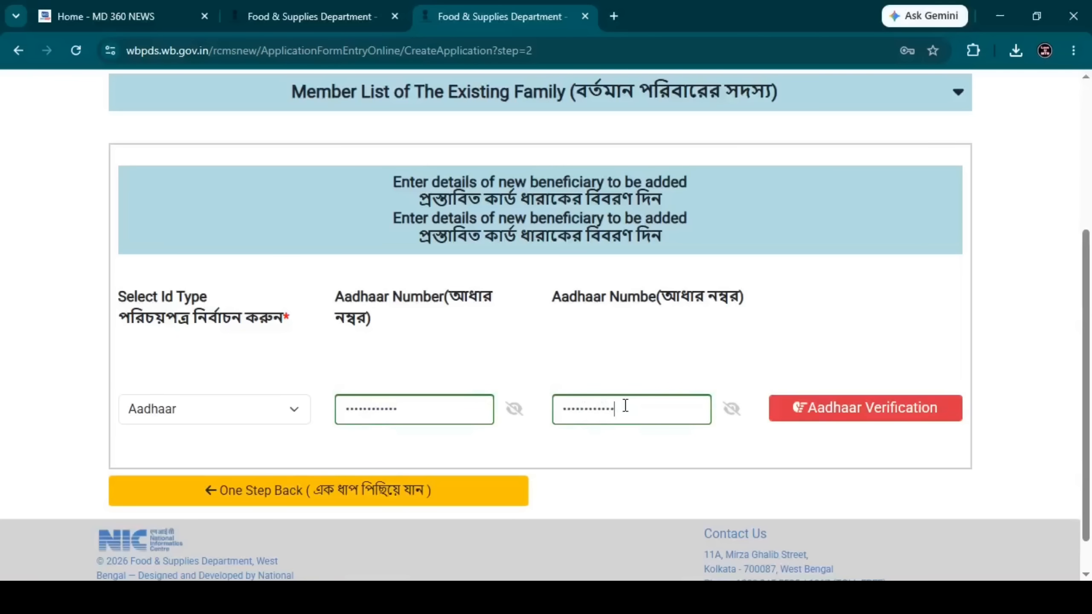
{"action": "left_click", "coordinate": [813, 415]}
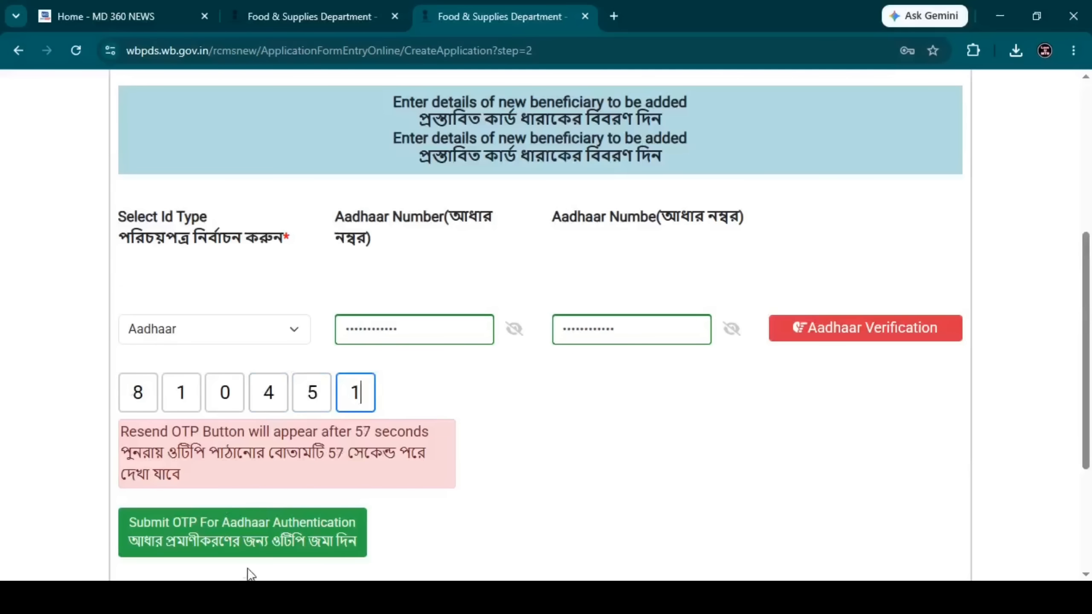
{"action": "left_click", "coordinate": [250, 541]}
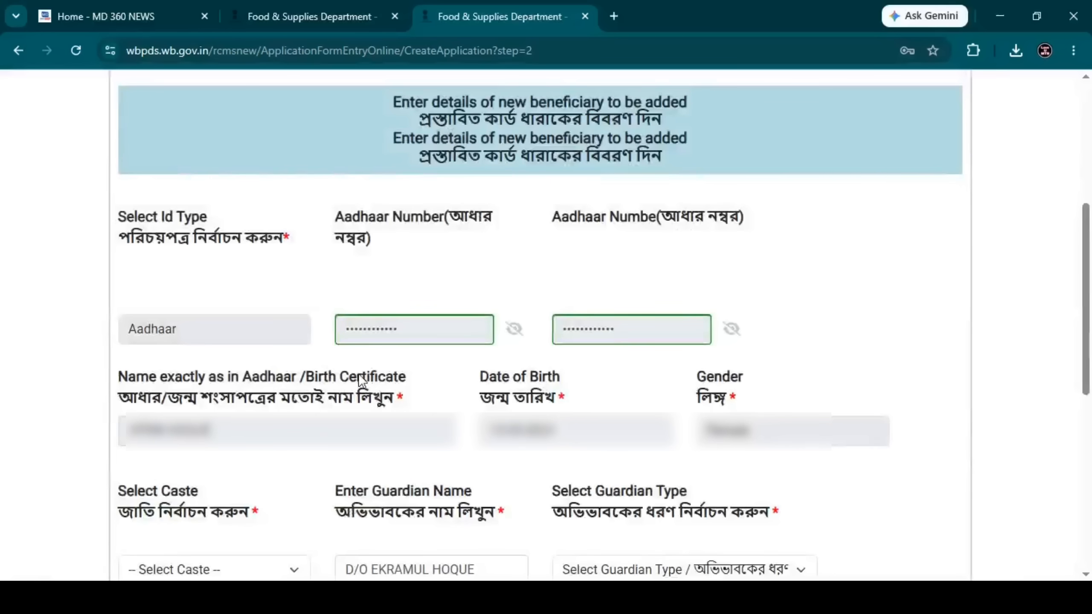
- Set the new member's caste to OBC
{"action": "scroll", "coordinate": [358, 374], "scroll_direction": "down", "scroll_amount": 5}
{"action": "left_click", "coordinate": [605, 331]}
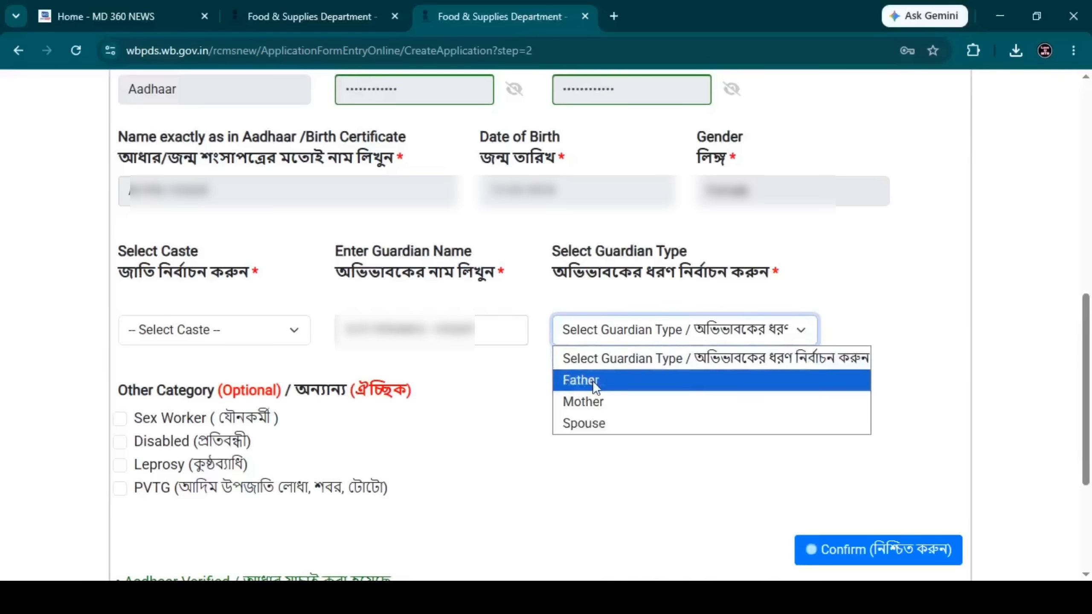
{"action": "left_click", "coordinate": [448, 294]}
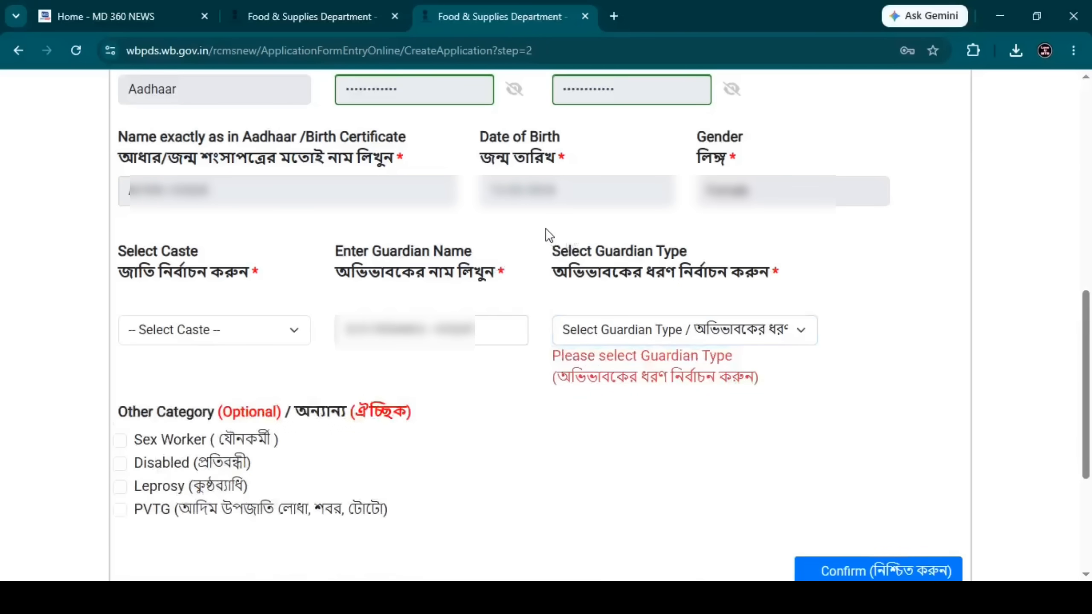
{"action": "left_click", "coordinate": [209, 344]}
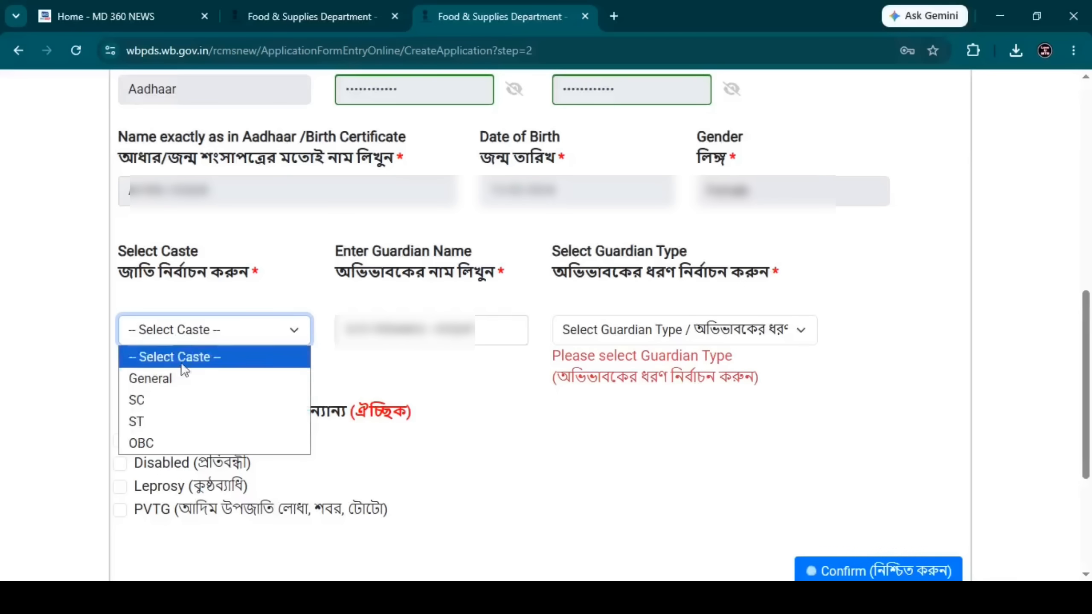
{"action": "left_click", "coordinate": [155, 444]}
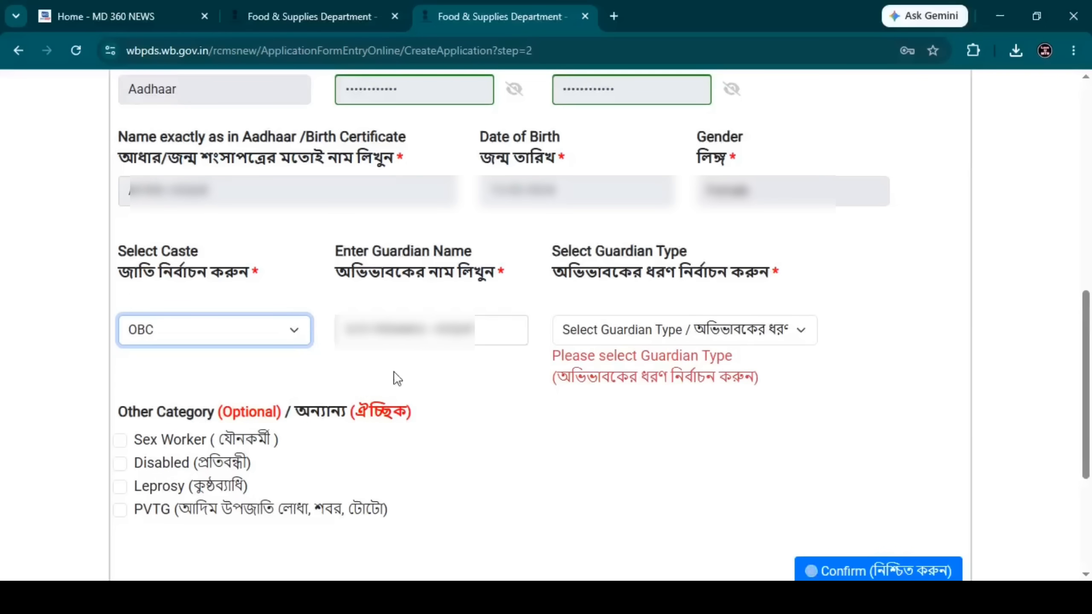
- Set the guardian type to Father and confirm the new member's details
{"action": "left_click", "coordinate": [611, 329]}
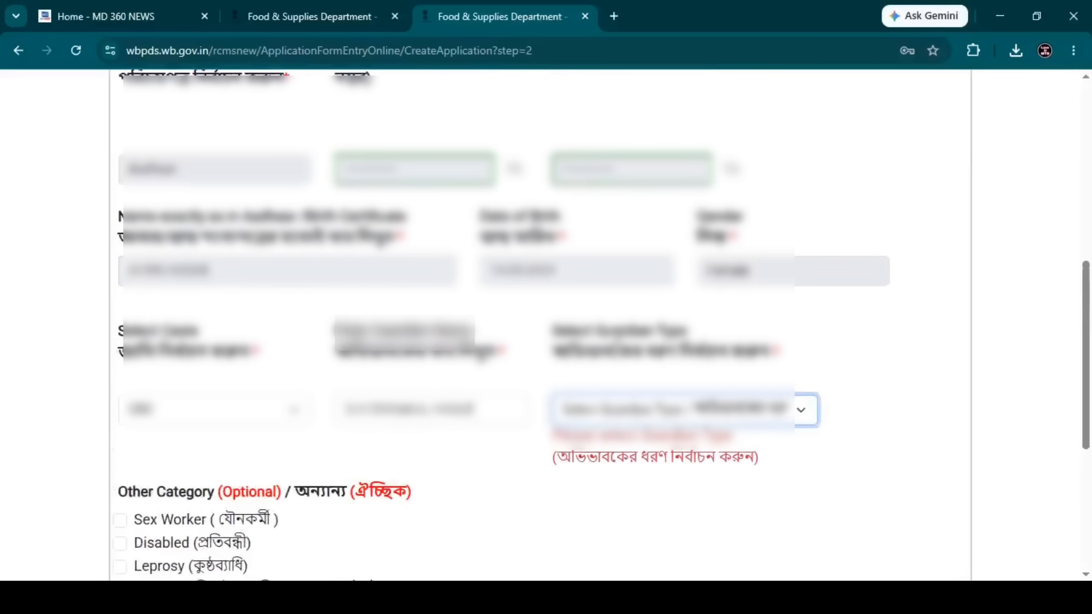
{"action": "left_click", "coordinate": [622, 340]}
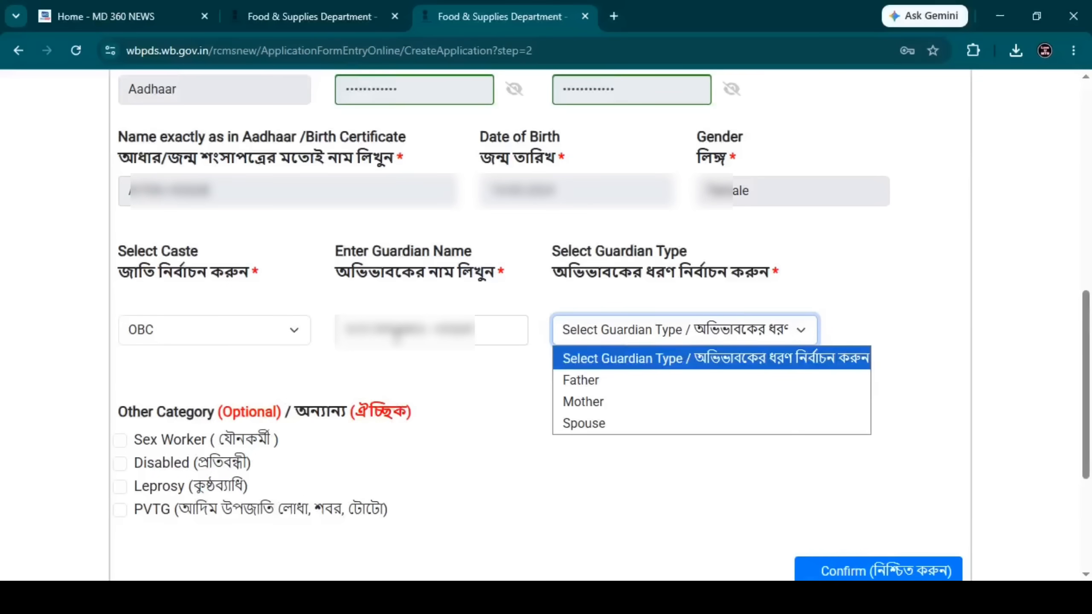
{"action": "left_click", "coordinate": [599, 384]}
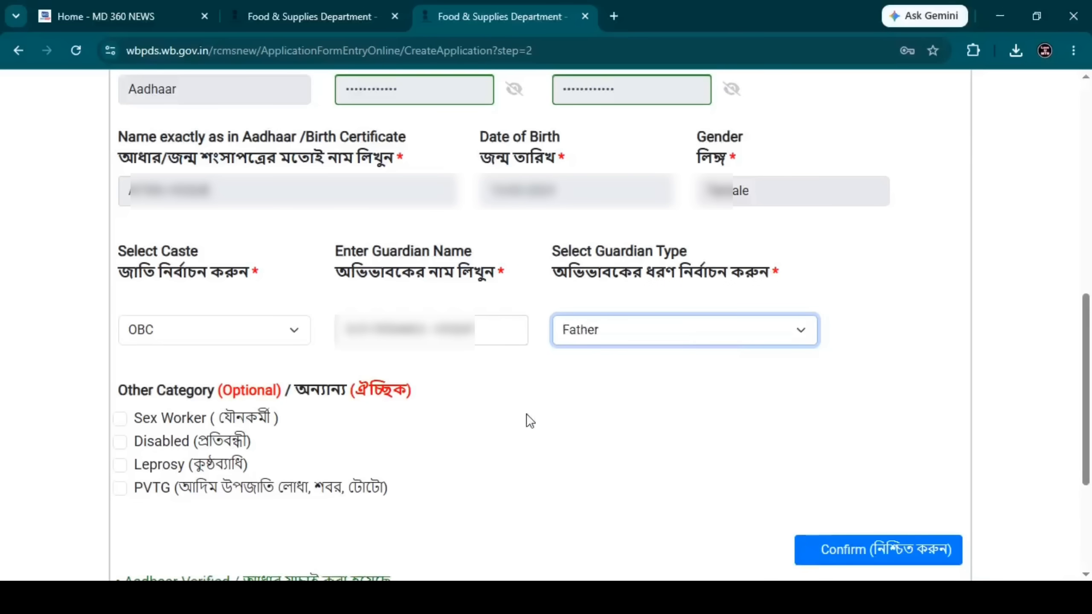
{"action": "scroll", "coordinate": [615, 384], "scroll_direction": "down", "scroll_amount": 3}
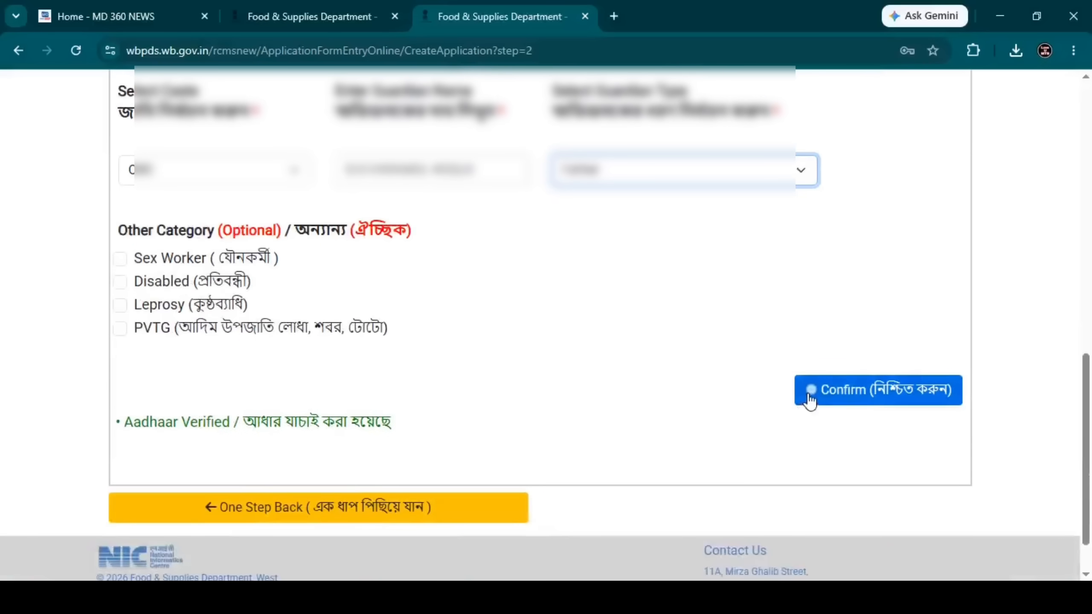
{"action": "left_click", "coordinate": [838, 383]}
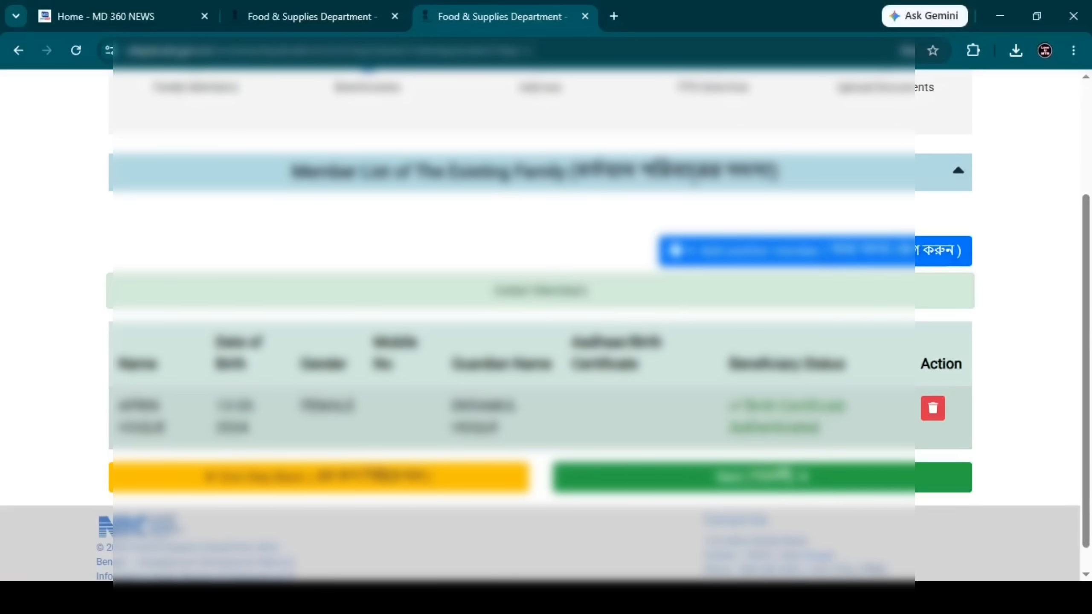
- Proceed with the one added member to the Address Details step
{"action": "left_click", "coordinate": [696, 177]}
{"action": "left_click", "coordinate": [664, 175]}
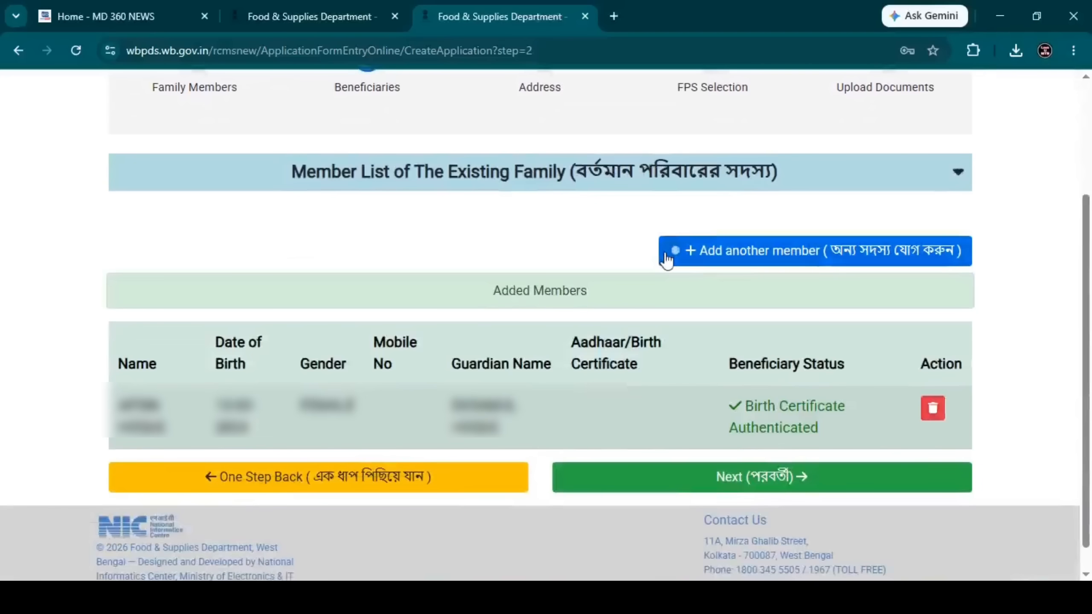
{"action": "left_click", "coordinate": [673, 475]}
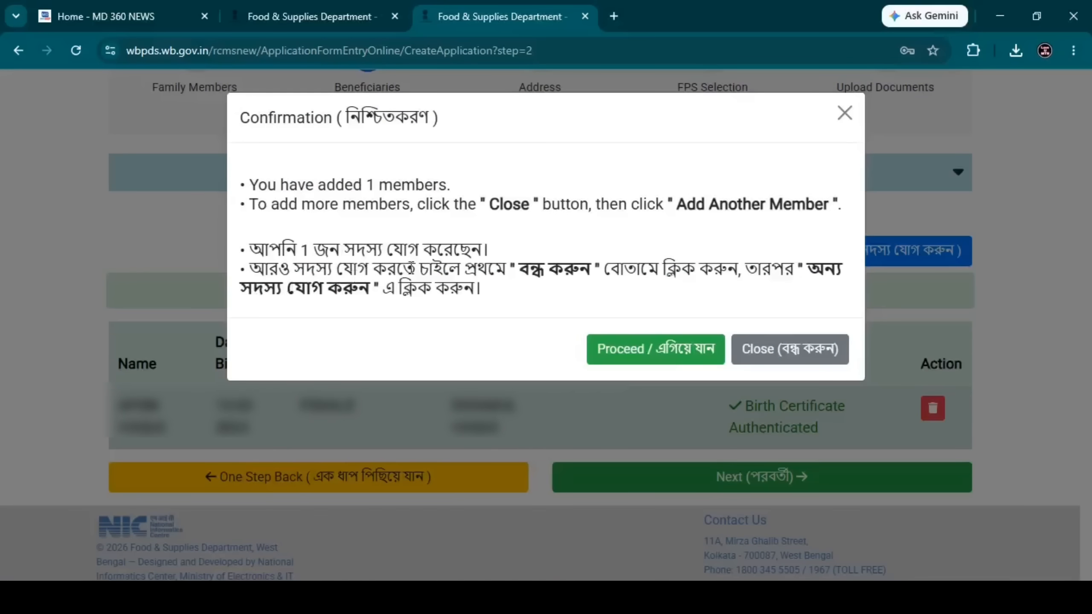
{"action": "left_click", "coordinate": [652, 352]}
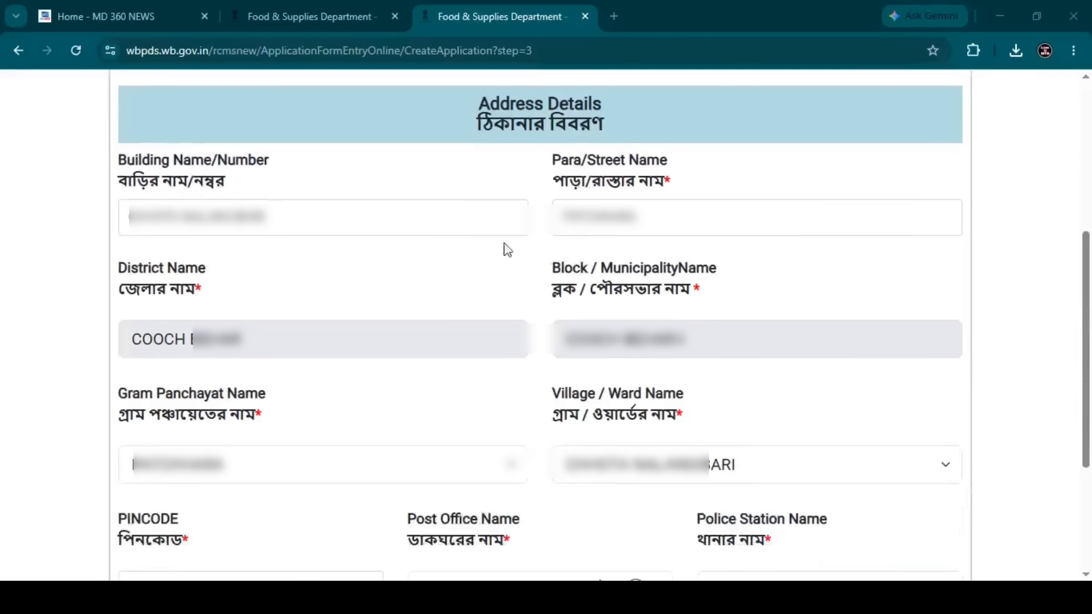
- Pick the post office for the address from the Post Office list
{"action": "scroll", "coordinate": [507, 250], "scroll_direction": "down", "scroll_amount": 5}
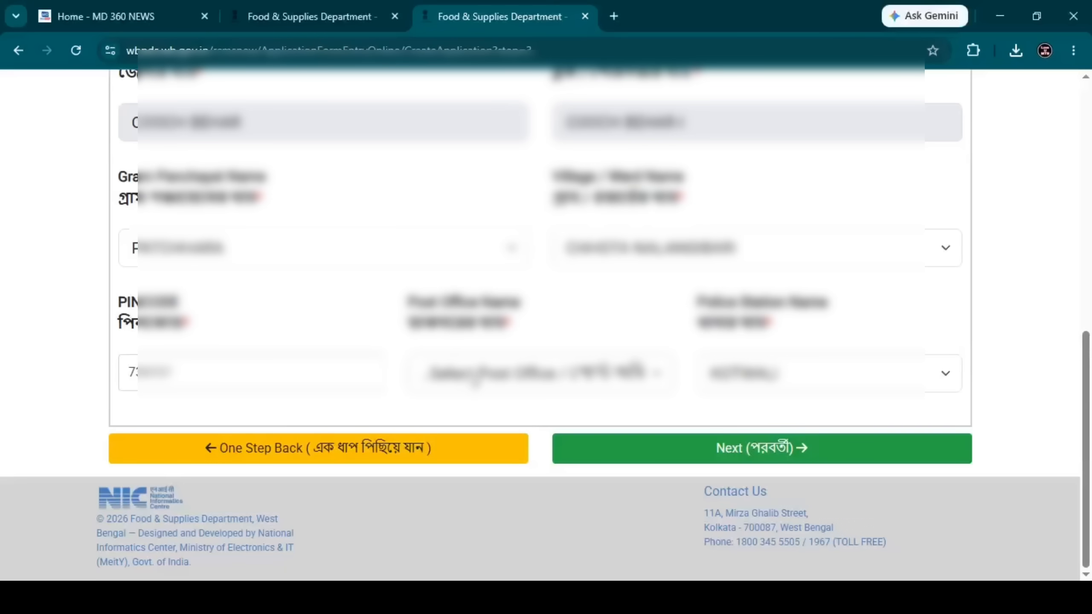
{"action": "left_click", "coordinate": [473, 384]}
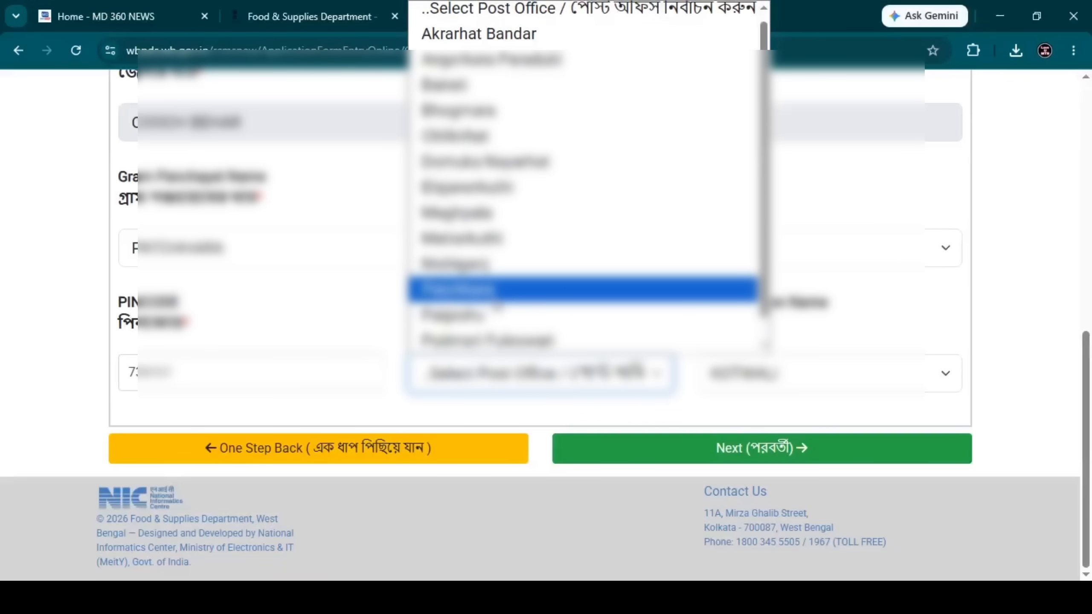
{"action": "scroll", "coordinate": [497, 306], "scroll_direction": "down", "scroll_amount": 1}
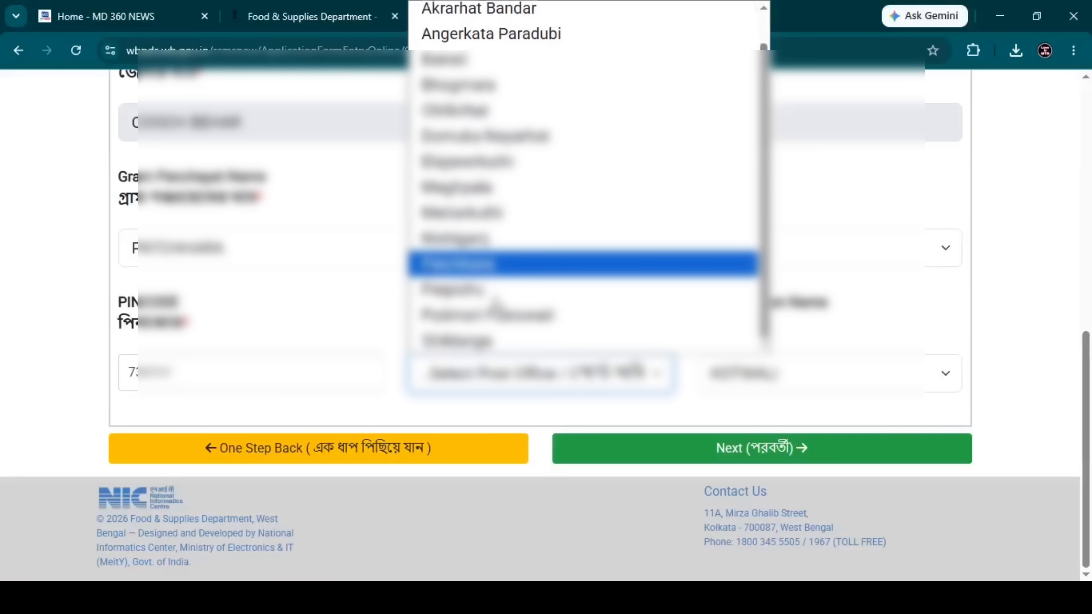
{"action": "left_click", "coordinate": [486, 264]}
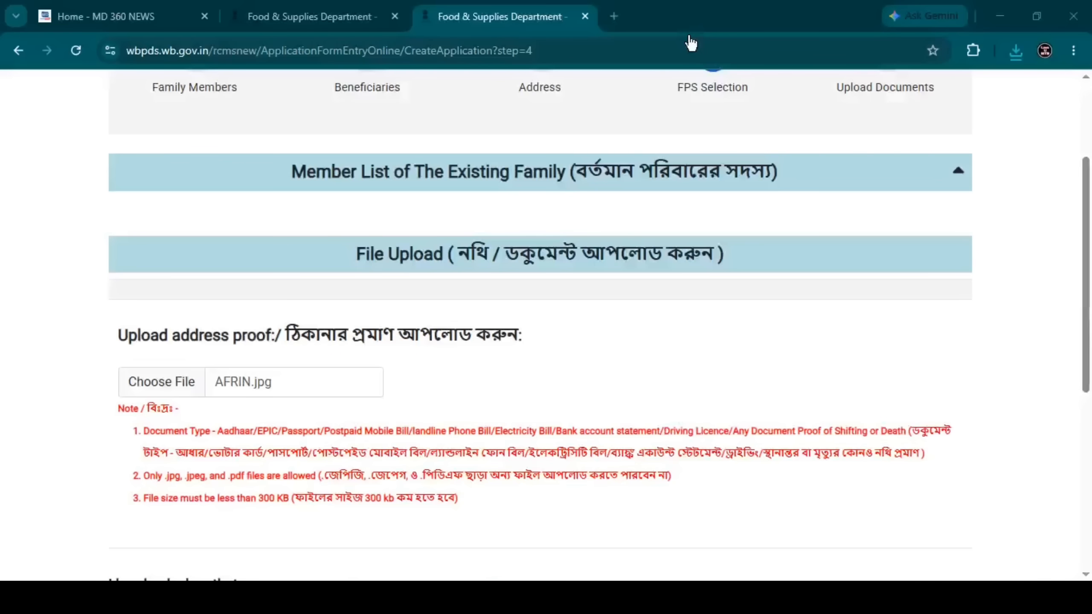
- Tick both declaration checkboxes and Final Submit the application
{"action": "scroll", "coordinate": [540, 301], "scroll_direction": "down", "scroll_amount": 6}
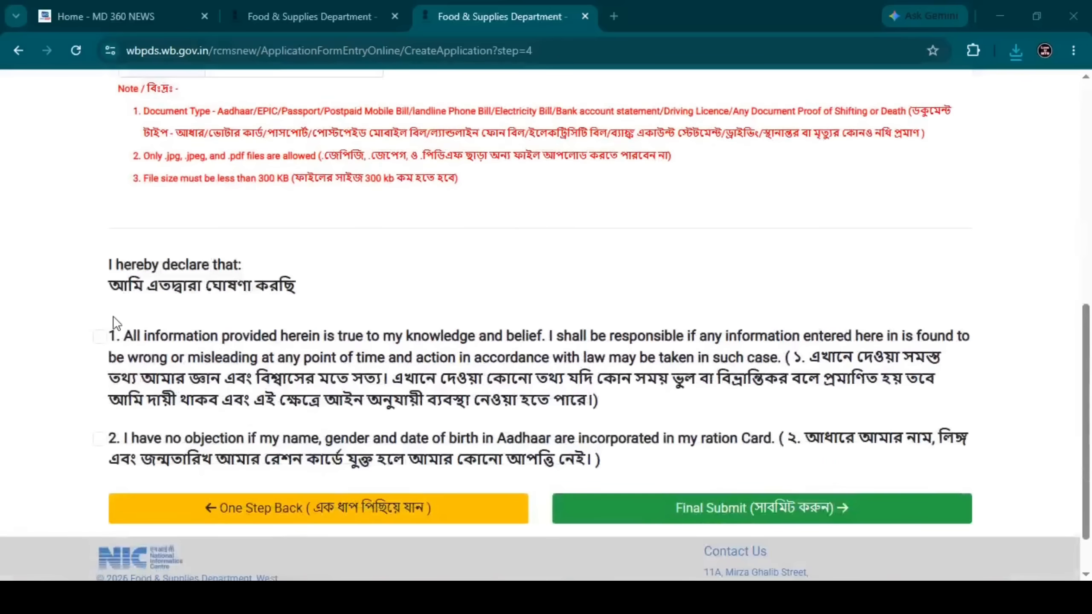
{"action": "left_click", "coordinate": [100, 337]}
{"action": "left_click", "coordinate": [99, 440]}
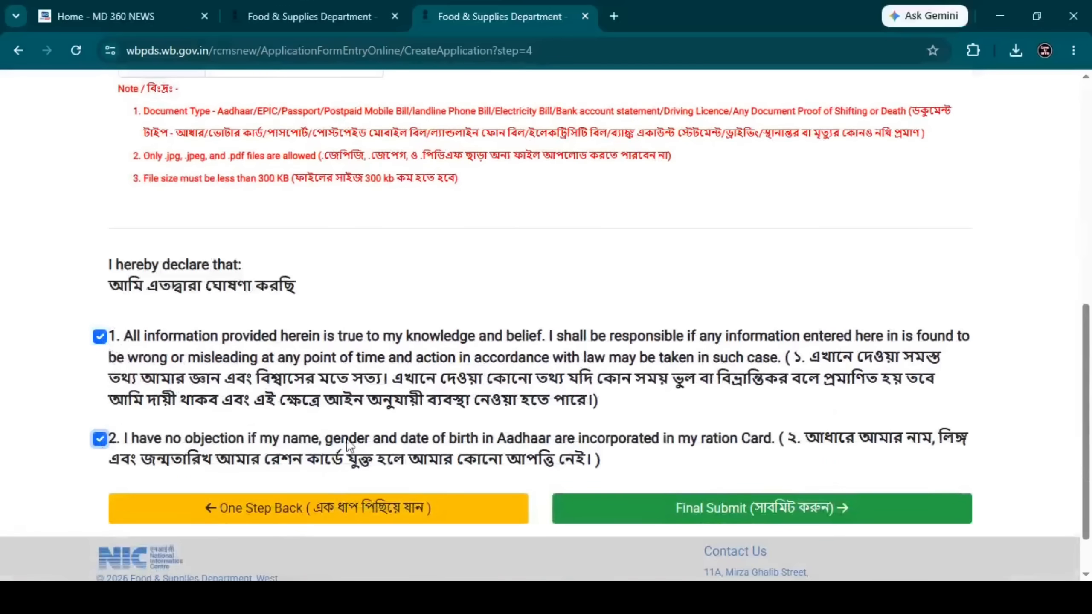
{"action": "left_click", "coordinate": [762, 515]}
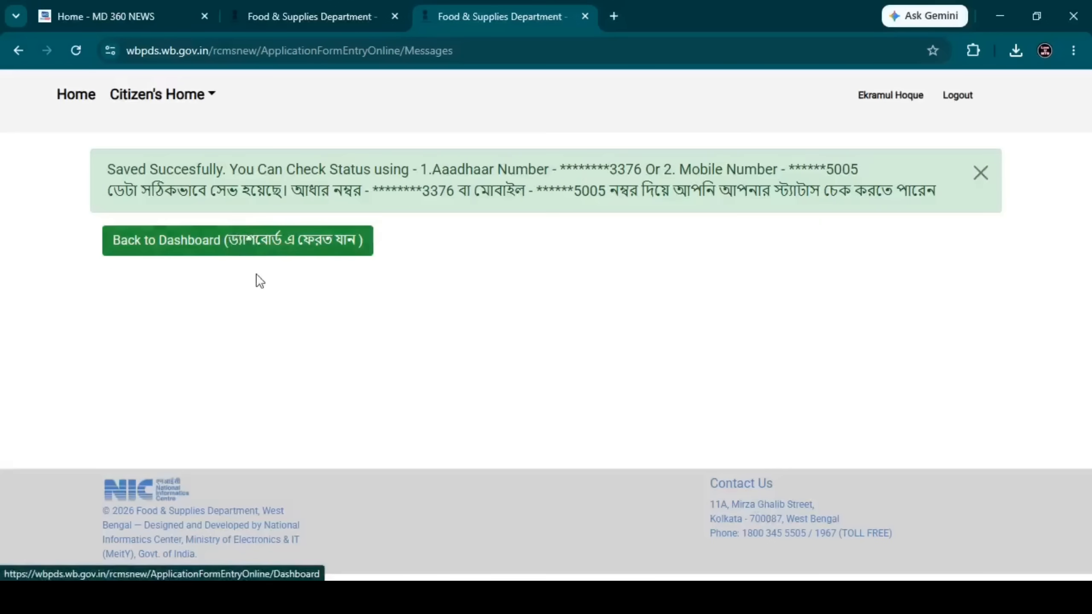
- Open Check Application Status under Citizen's Home and view the Form-4 application's details
{"action": "left_click", "coordinate": [147, 106]}
{"action": "left_click", "coordinate": [178, 167]}
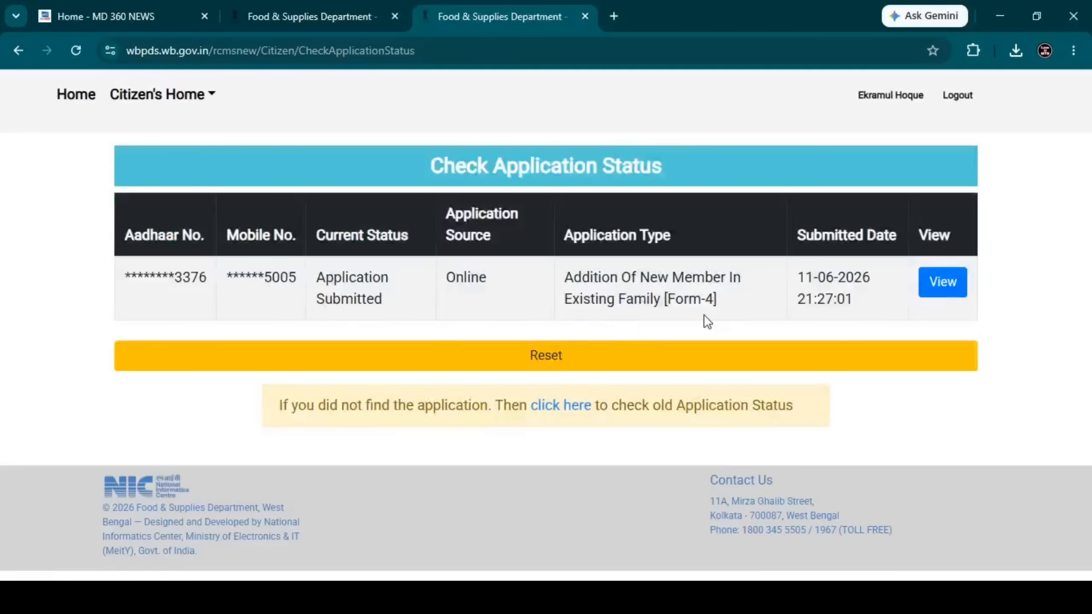
{"action": "left_click", "coordinate": [938, 284]}
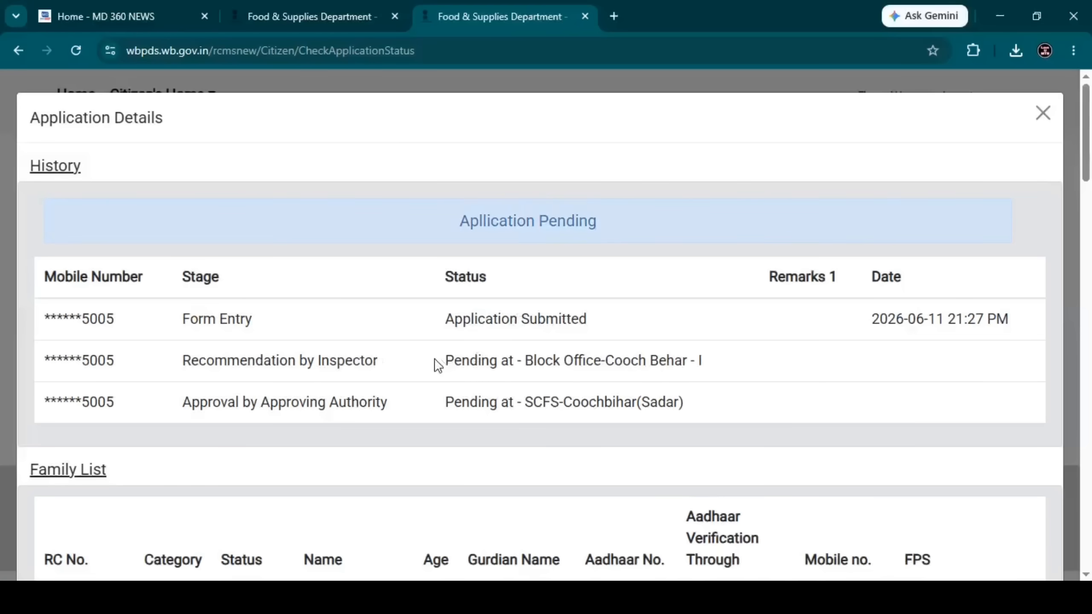
{"action": "scroll", "coordinate": [524, 371], "scroll_direction": "down", "scroll_amount": 3}
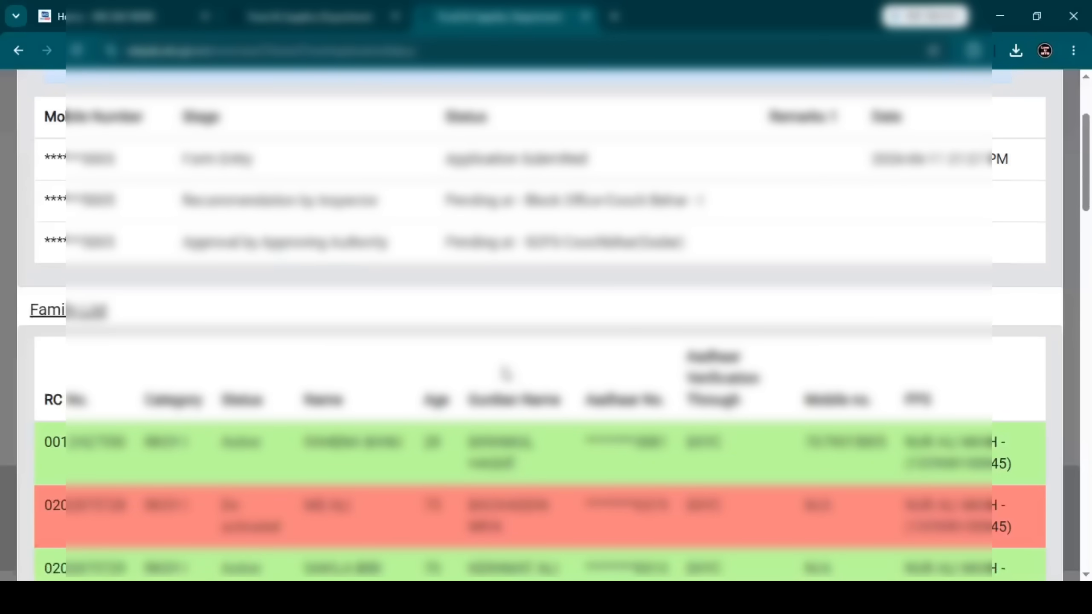
{"action": "scroll", "coordinate": [429, 330], "scroll_direction": "up", "scroll_amount": 3}
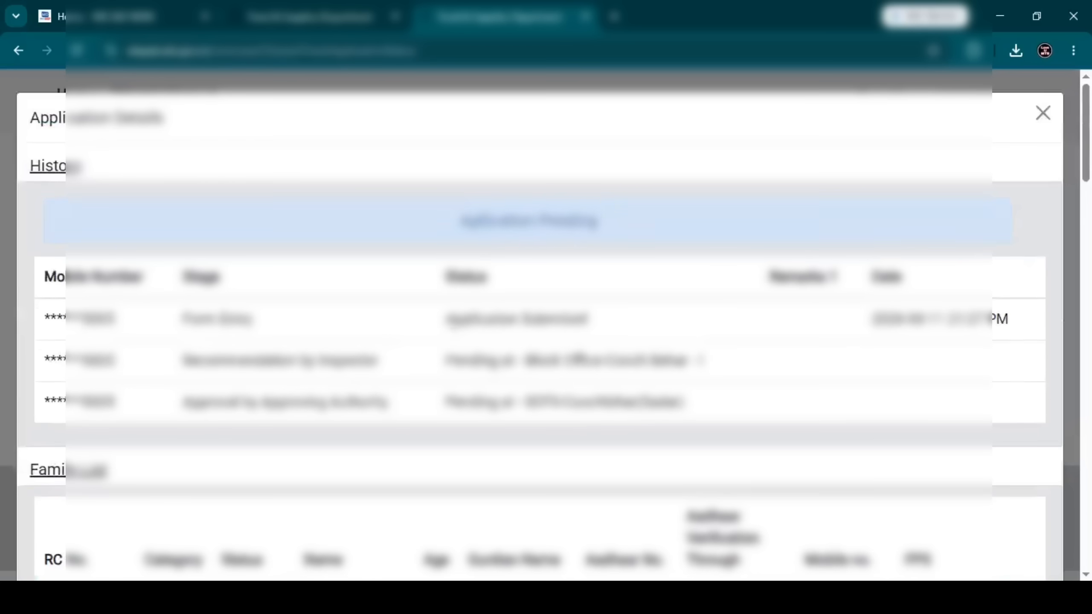
{"action": "scroll", "coordinate": [627, 346], "scroll_direction": "down", "scroll_amount": 2}
{"action": "scroll", "coordinate": [627, 346], "scroll_direction": "down", "scroll_amount": 15}
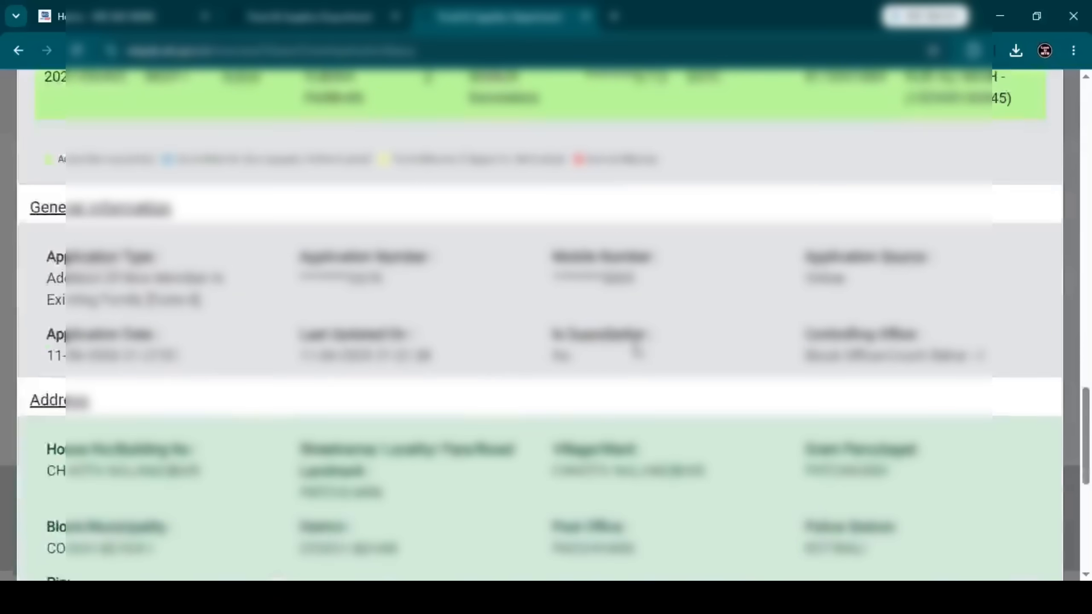
{"action": "scroll", "coordinate": [637, 346], "scroll_direction": "down", "scroll_amount": 10}
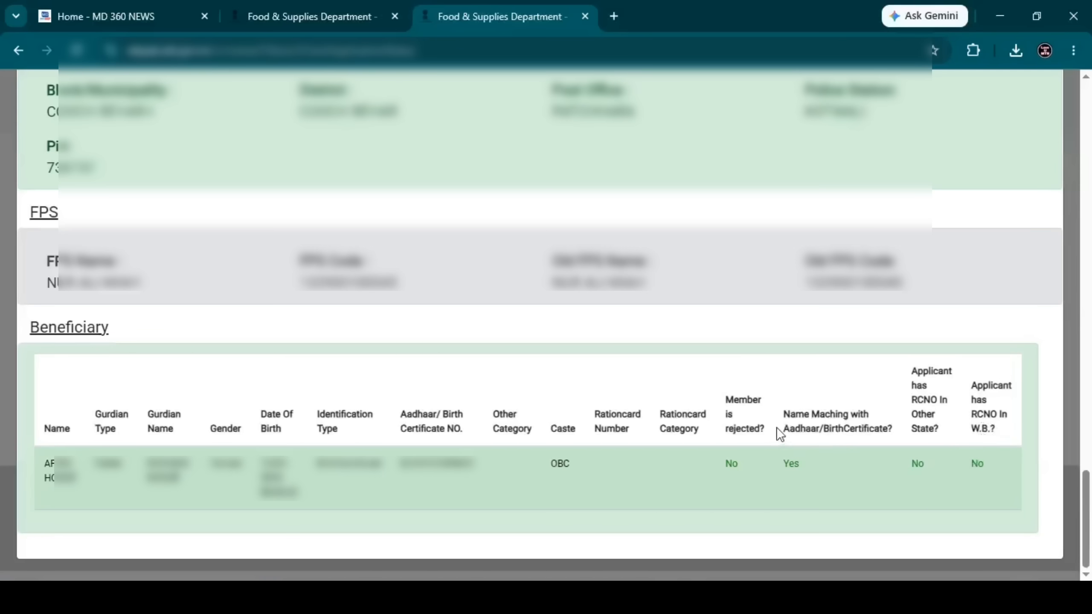
{"action": "left_click_drag", "start_coordinate": [725, 395], "coordinate": [770, 431]}
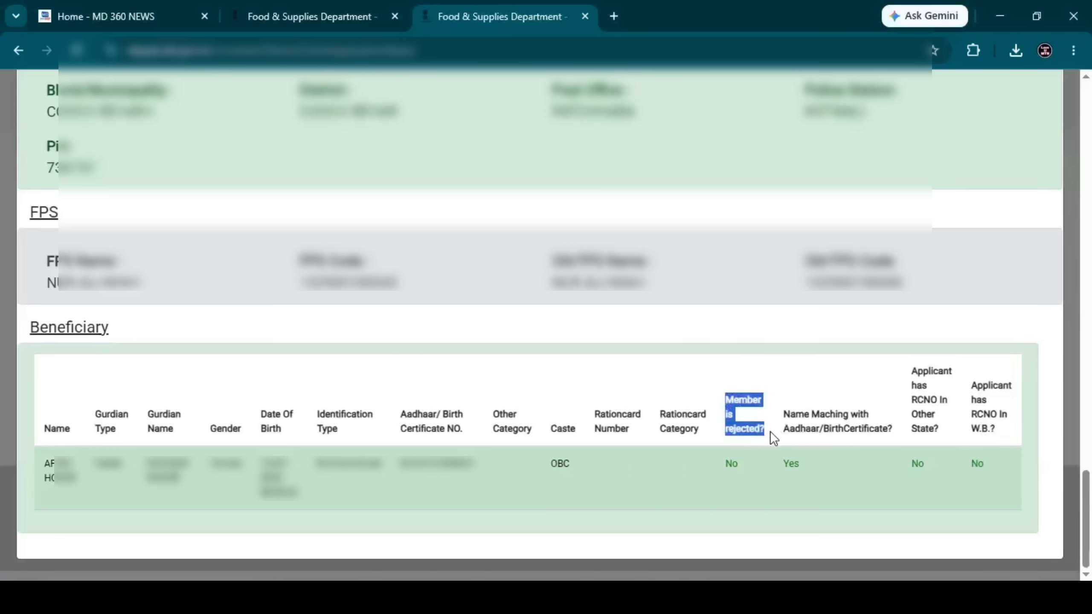
{"action": "left_click", "coordinate": [769, 431]}
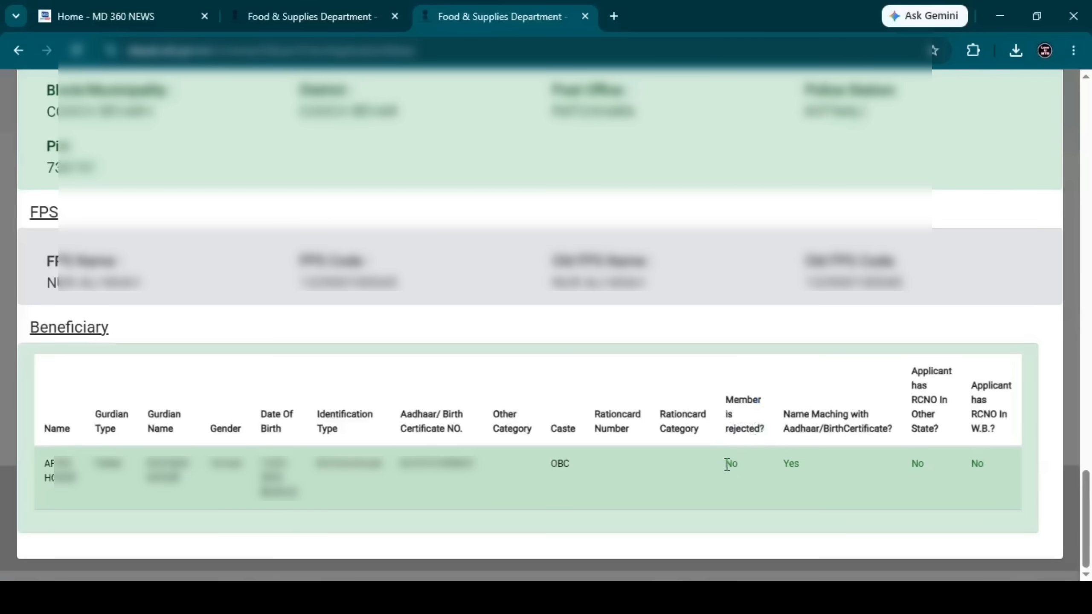